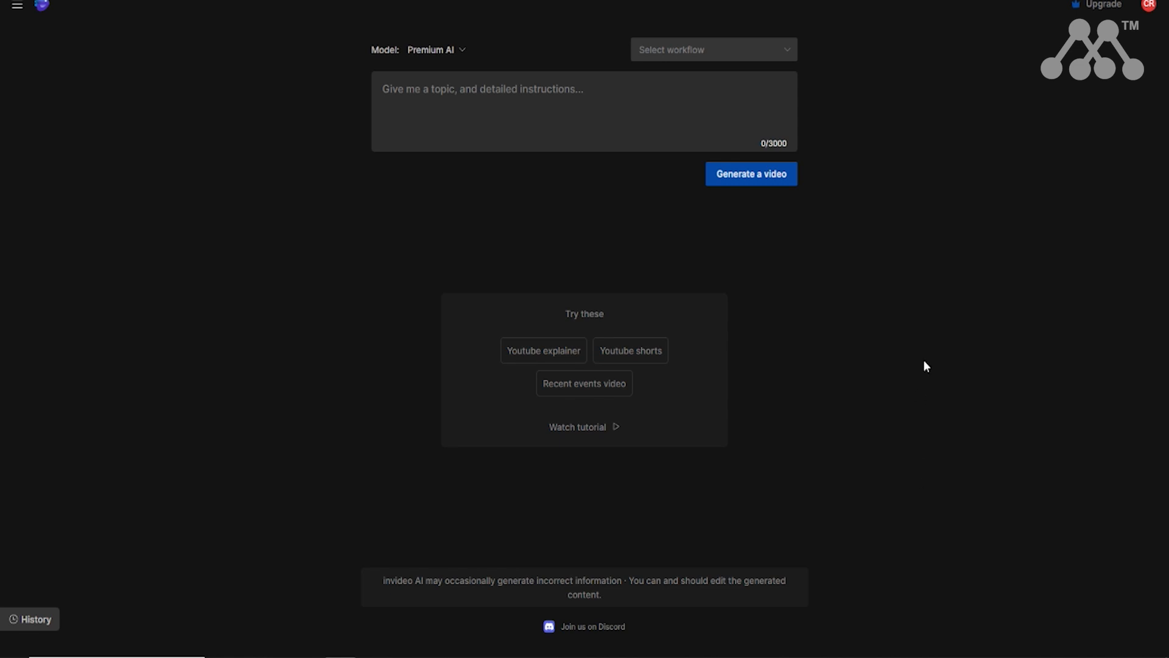
Step: Start a Youtube explainer workflow prompt and set the video length to 3 minutes
{"action": "left_click", "coordinate": [787, 47]}
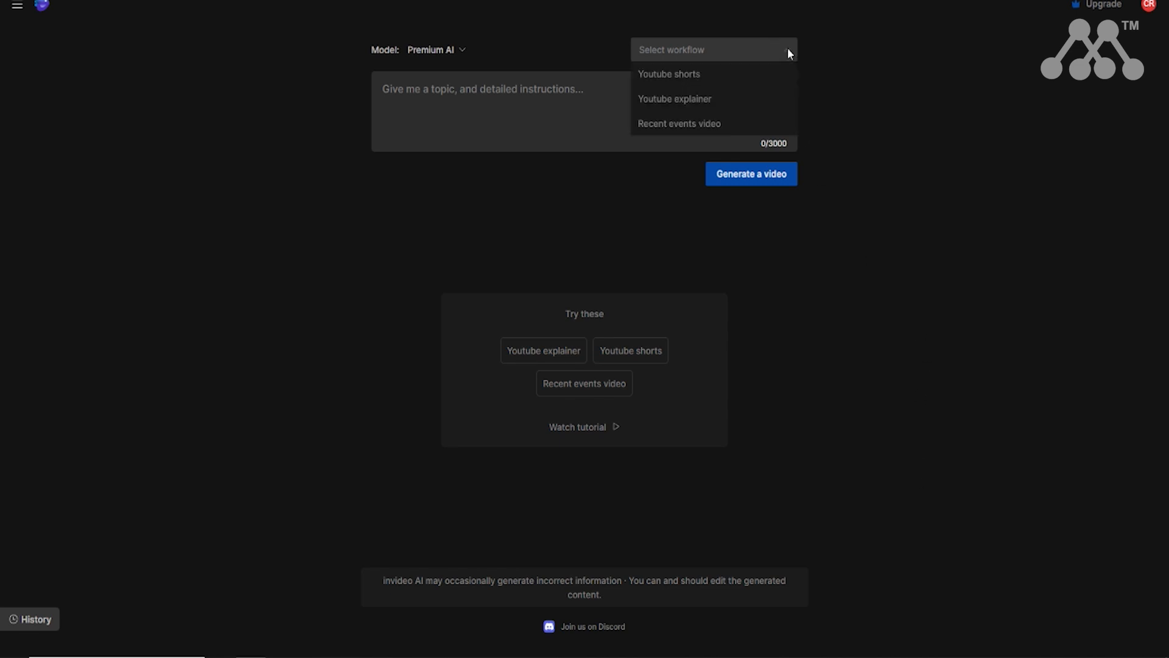
{"action": "left_click", "coordinate": [722, 100]}
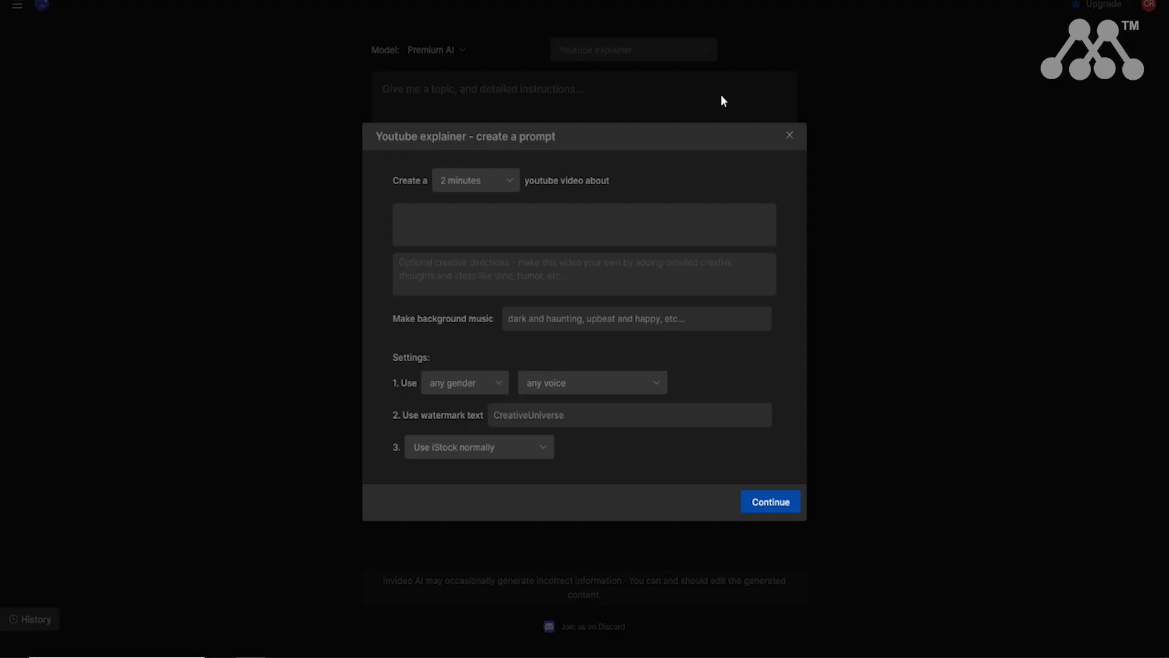
{"action": "left_click", "coordinate": [509, 178]}
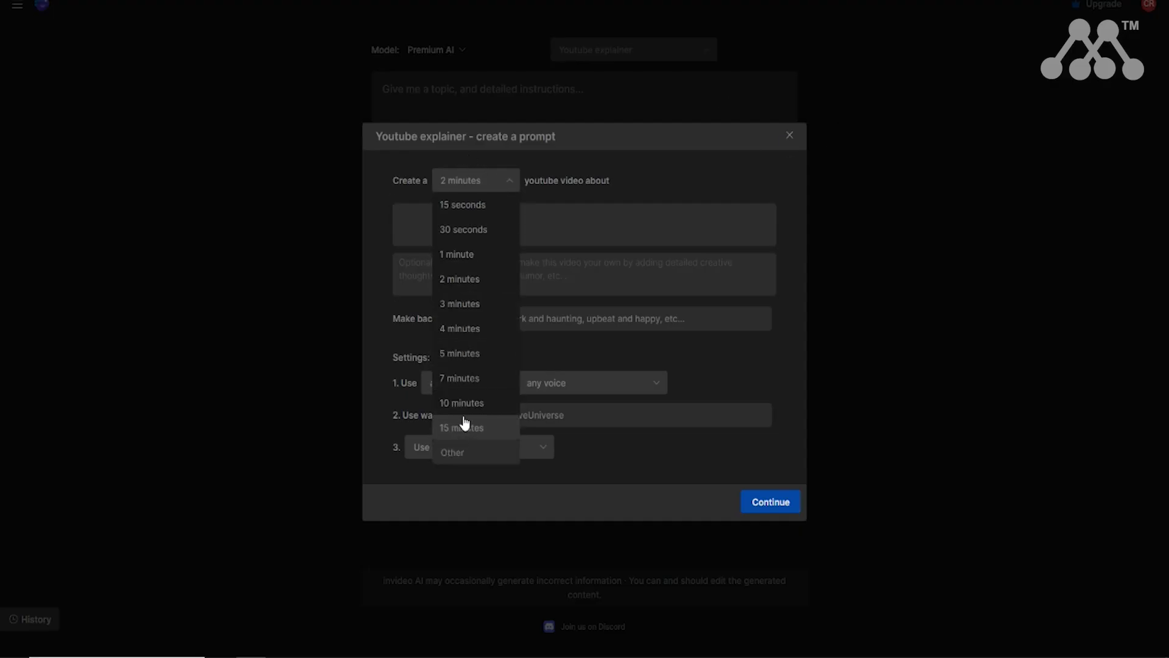
{"action": "left_click", "coordinate": [459, 300]}
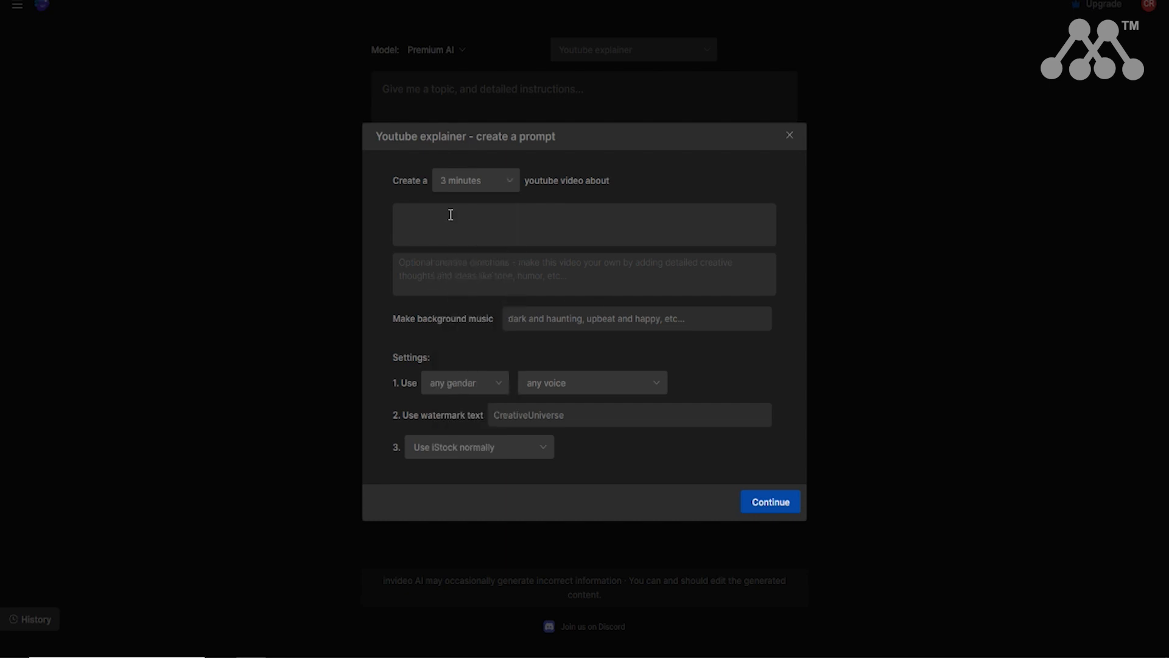
Step: Fill the video topic with the Notepad text on the 5 main reasons content creators quit making content, including its five points
{"action": "key", "text": "BackSpace"}
{"action": "left_click_drag", "start_coordinate": [320, 142], "coordinate": [30, 61]}
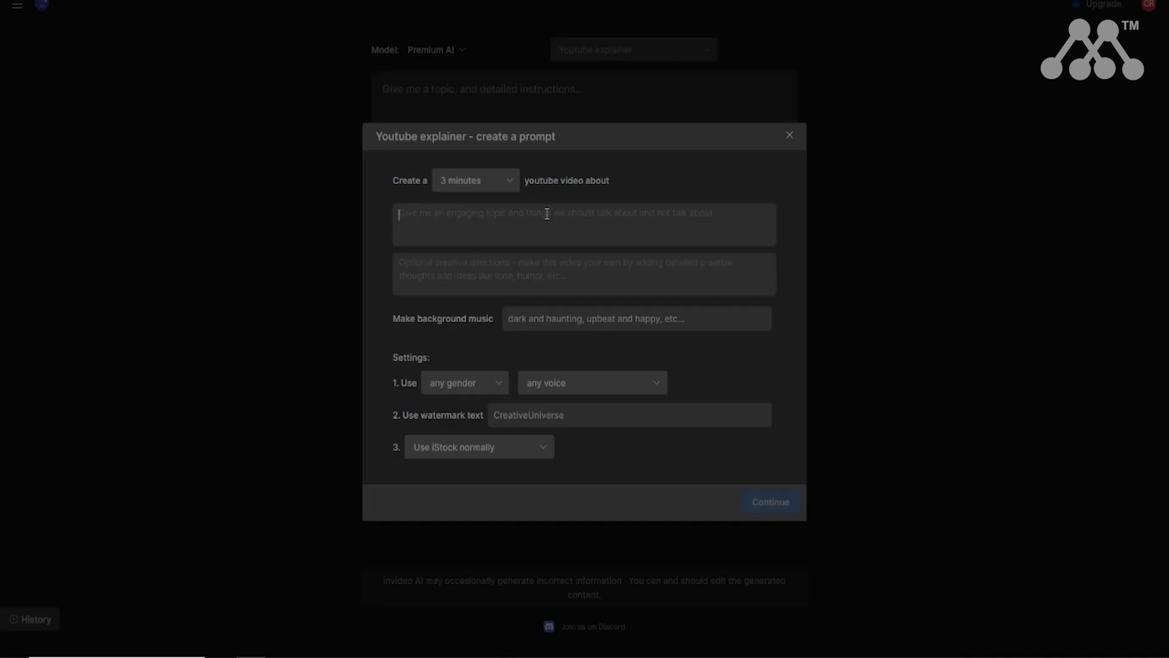
{"action": "key", "text": "ctrl+v"}
{"action": "scroll", "coordinate": [653, 234], "scroll_direction": "up", "scroll_amount": 5}
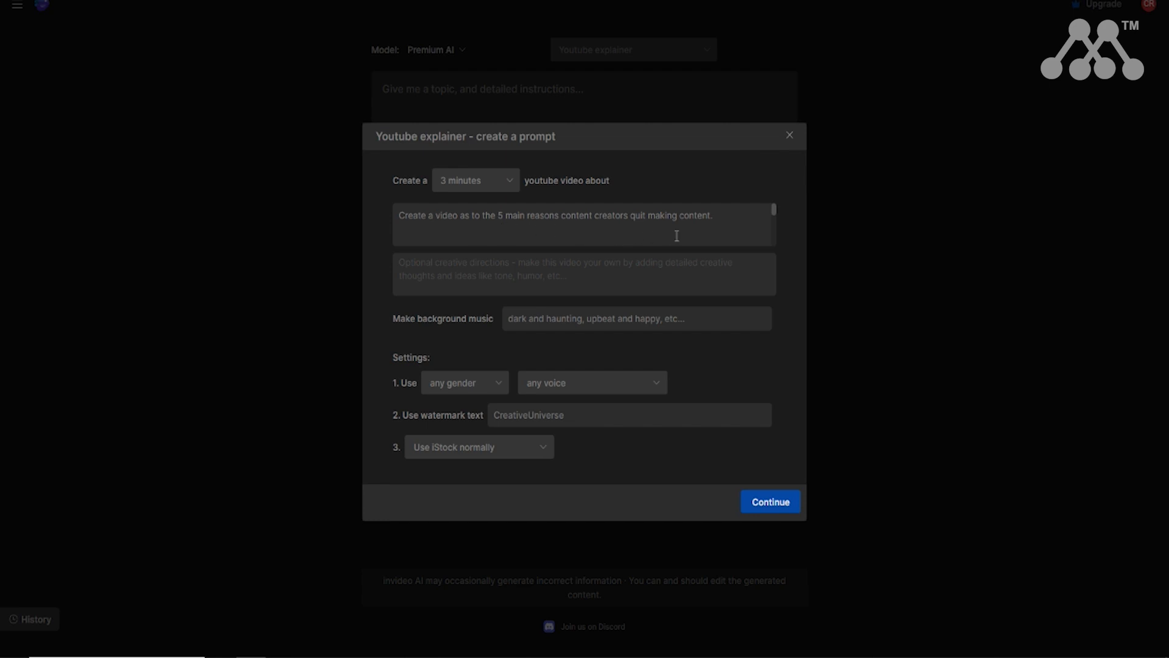
{"action": "scroll", "coordinate": [676, 236], "scroll_direction": "down", "scroll_amount": 5}
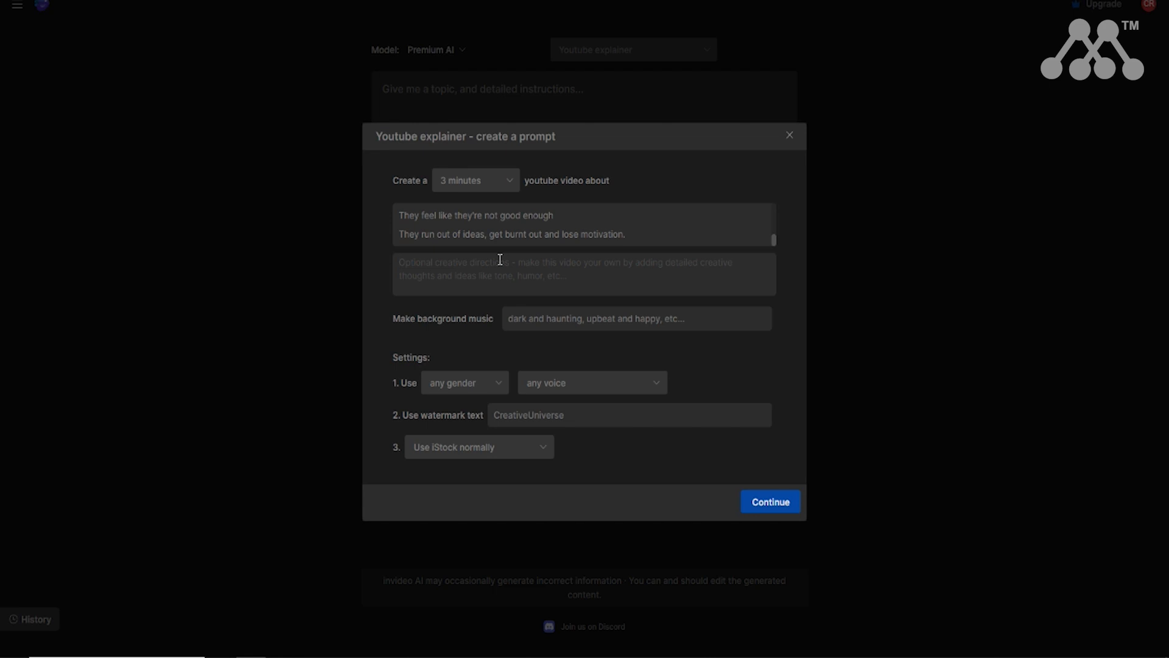
Step: Copy the Notepad line about an encouraging video with one narrative fictional story line into the optional creative directions
{"action": "key", "text": "alt+Tab"}
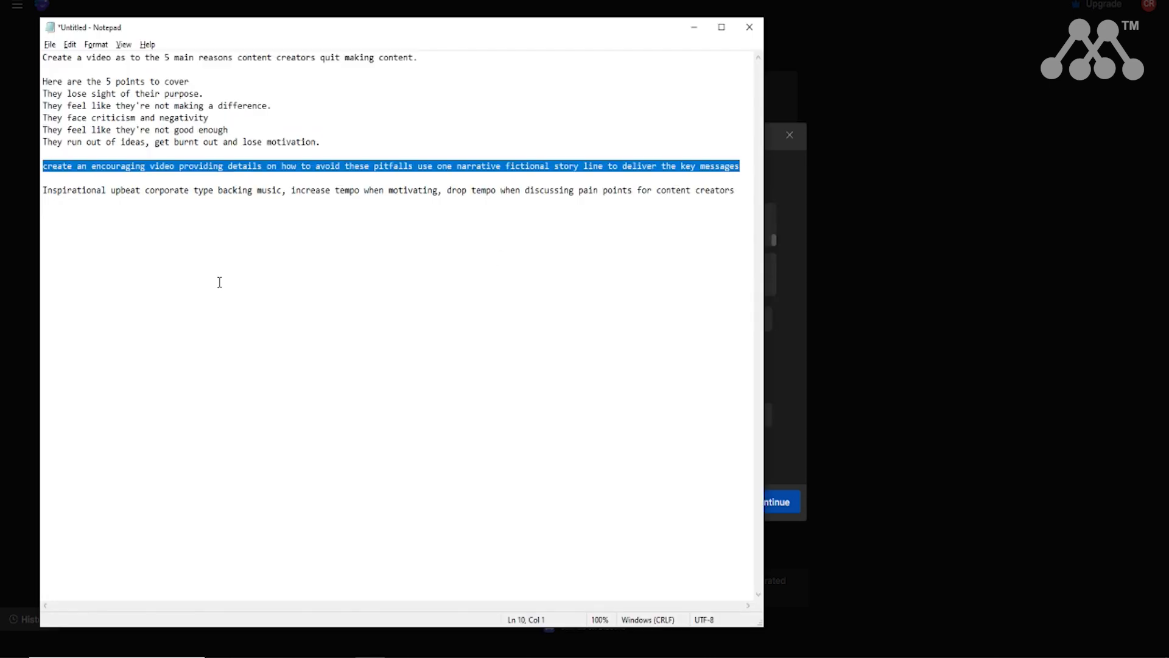
{"action": "left_click", "coordinate": [693, 27]}
{"action": "left_click", "coordinate": [432, 269]}
{"action": "type", "text": "create an encouraging video providing details on how to avoid these pitfalls use one narrative fictional story line to deliver the key messages"}
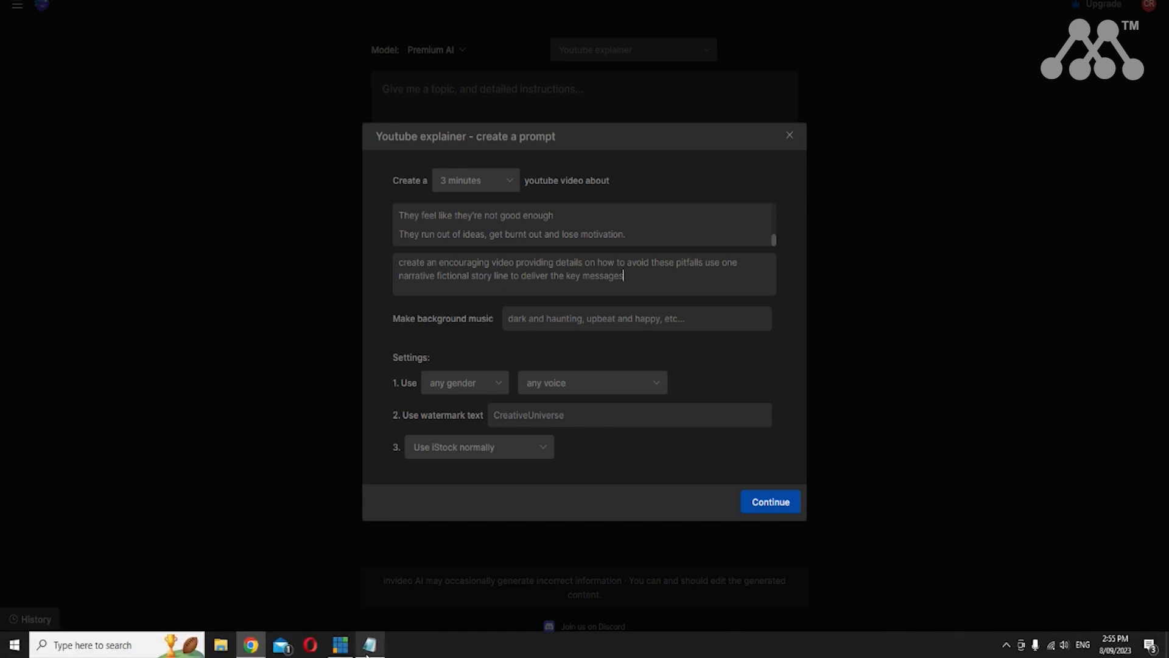
Step: Copy the inspirational upbeat corporate backing music line from Notepad into the background music description
{"action": "left_click", "coordinate": [369, 645]}
{"action": "left_click_drag", "start_coordinate": [736, 190], "coordinate": [37, 205]}
{"action": "key", "text": "ctrl+c"}
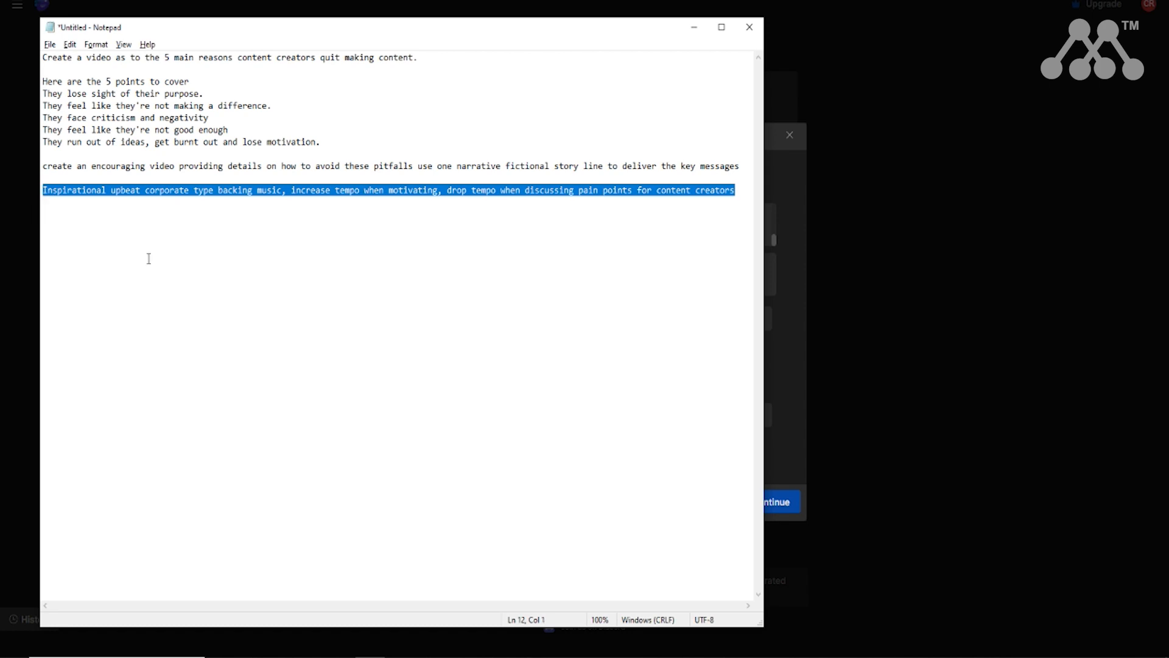
{"action": "left_click", "coordinate": [694, 27]}
{"action": "left_click", "coordinate": [598, 305]}
{"action": "key", "text": "ctrl+v"}
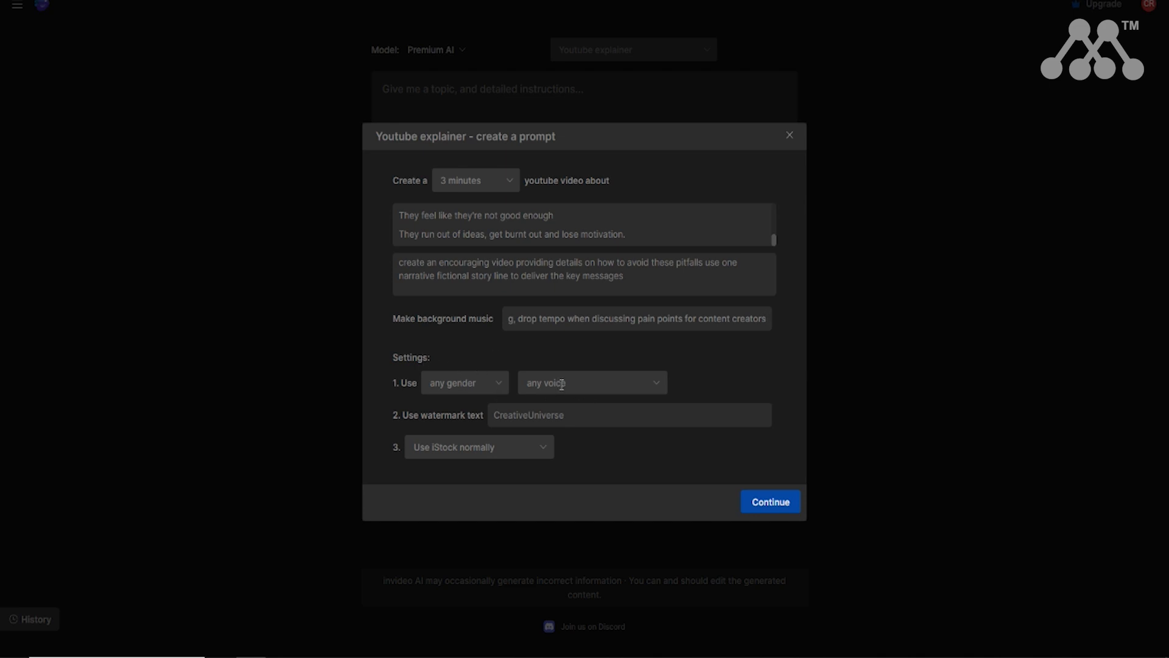
Step: Set the narrator to a male voice with a Californian accent
{"action": "left_click", "coordinate": [499, 382]}
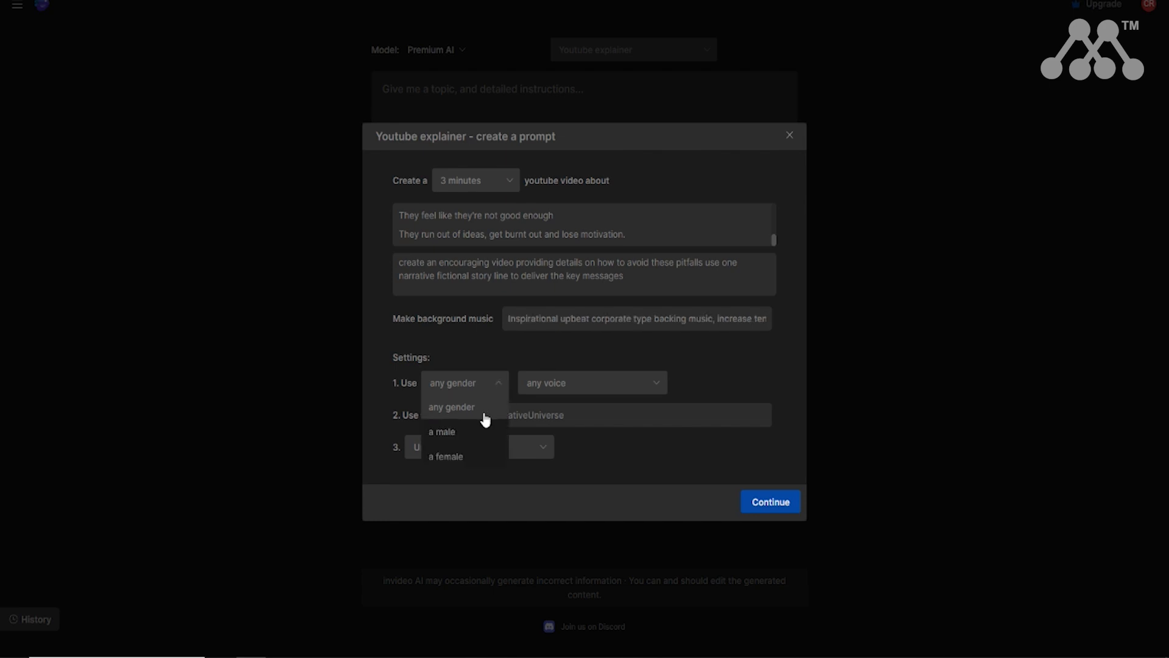
{"action": "left_click", "coordinate": [467, 438]}
{"action": "left_click", "coordinate": [656, 388]}
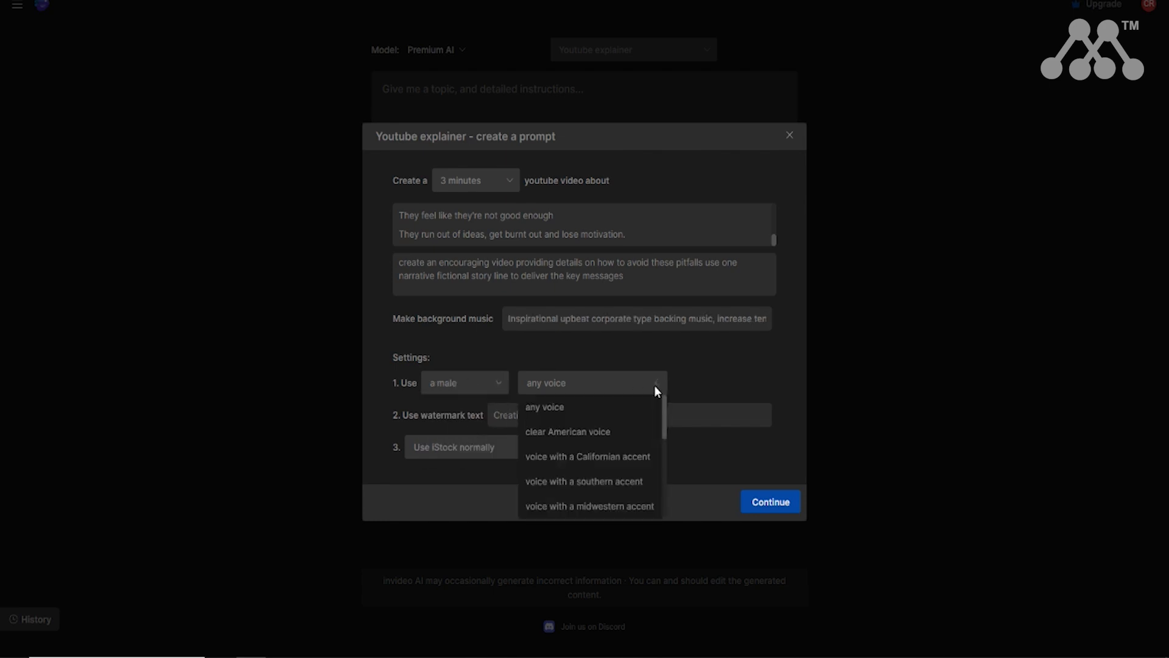
{"action": "left_click_drag", "start_coordinate": [664, 412], "coordinate": [662, 435]}
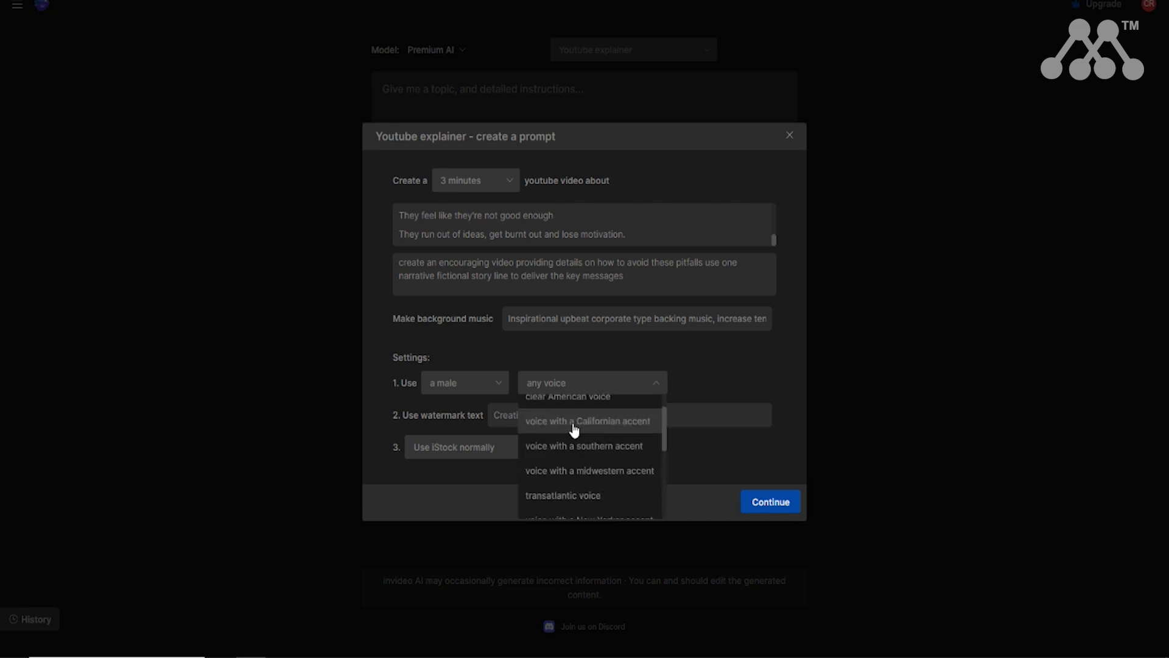
{"action": "left_click", "coordinate": [535, 424]}
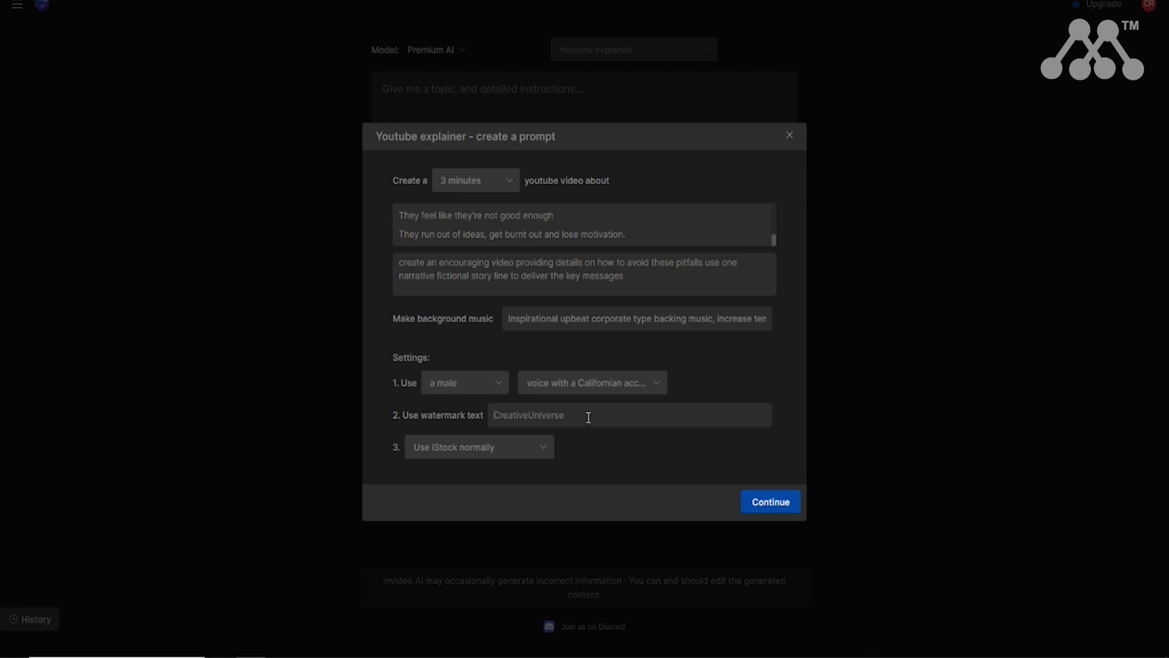
Step: Set the watermark text to MMM and submit the explainer settings as the video prompt
{"action": "left_click", "coordinate": [588, 417]}
{"action": "type", "text": "MMM"}
{"action": "left_click", "coordinate": [544, 450]}
{"action": "left_click", "coordinate": [773, 504]}
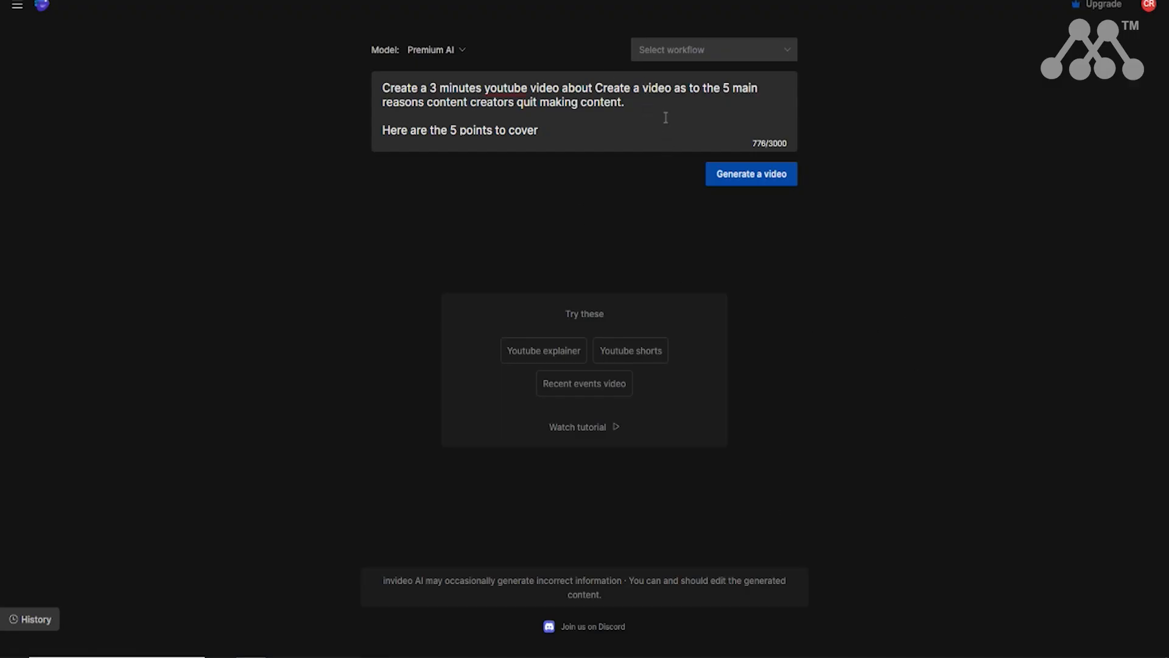
Step: Generate the video for Content Creators with an Inspiring look and feel on the Youtube platform, using Premium AI
{"action": "left_click", "coordinate": [760, 181]}
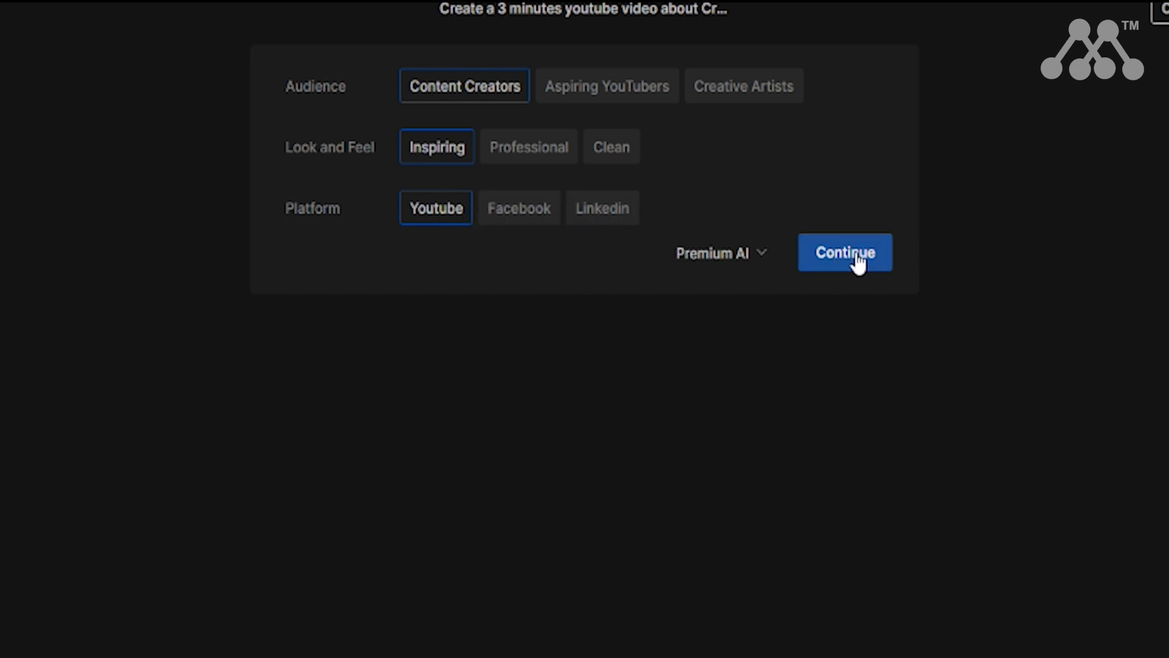
{"action": "left_click", "coordinate": [855, 260]}
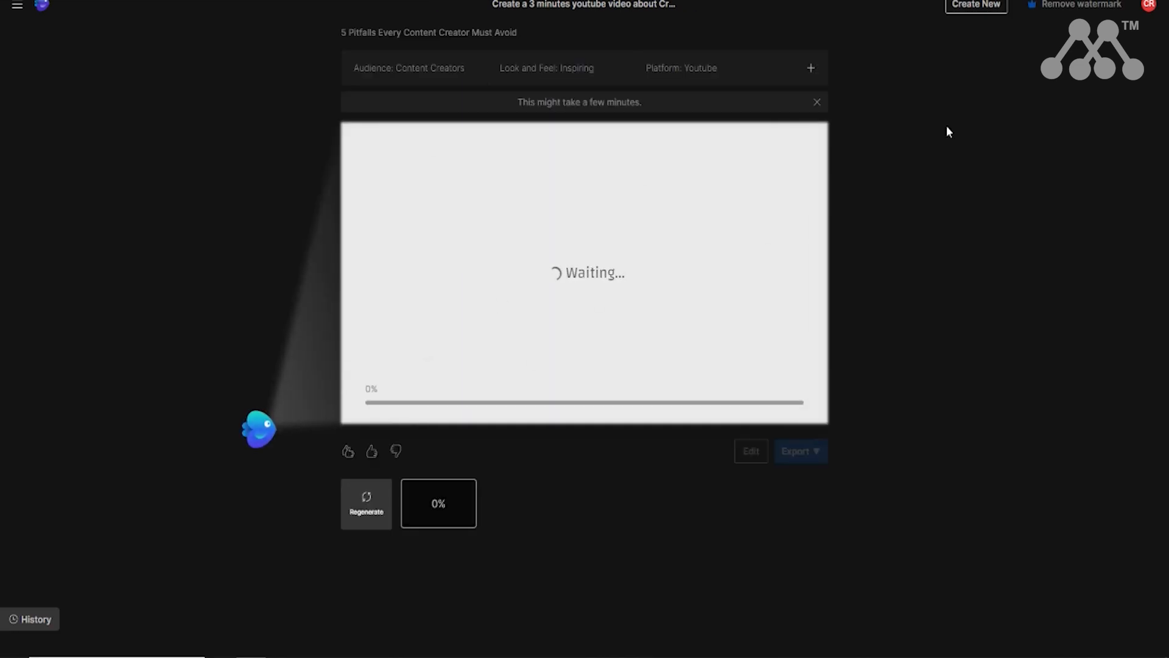